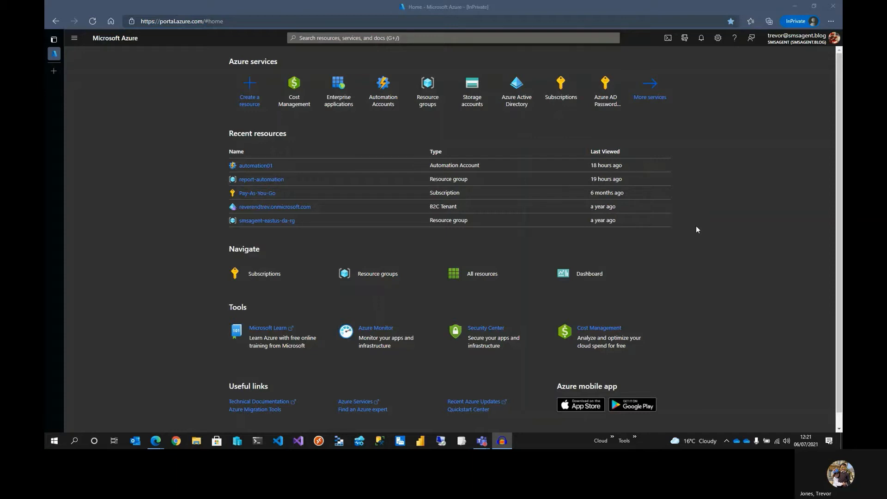
- Search for the Storage accounts service and start creating a new storage account
left_click(349, 37)
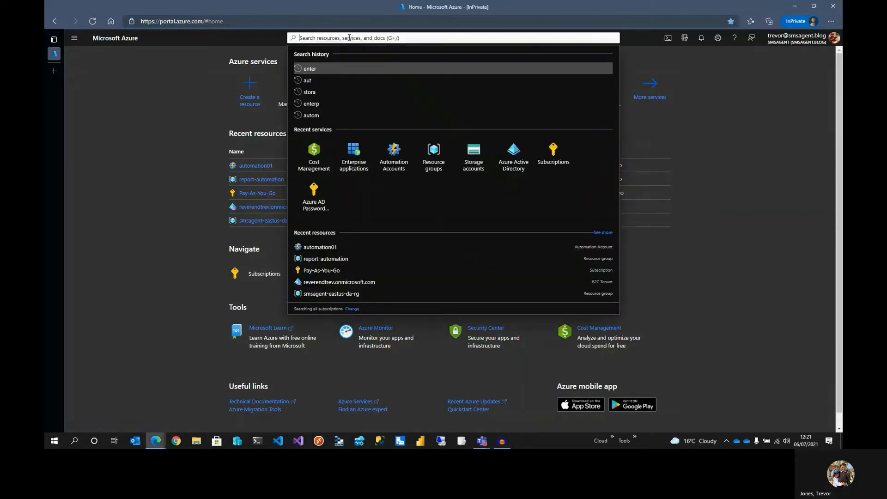
type("storage")
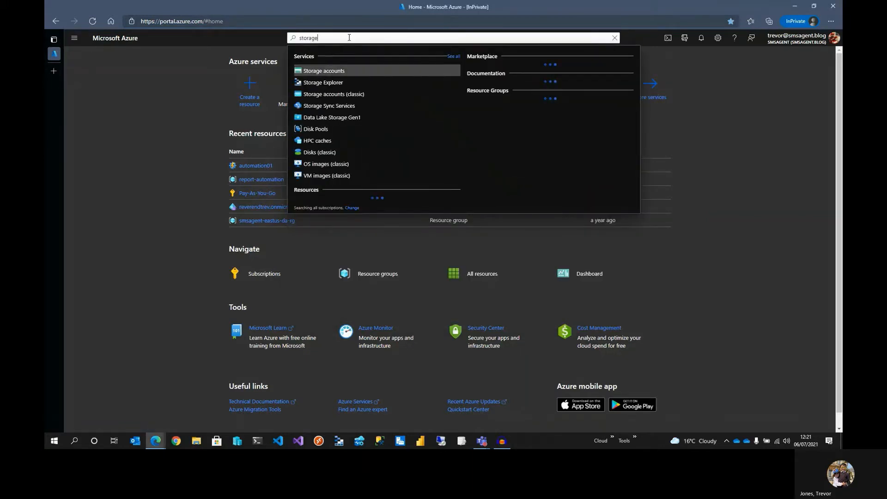
key("Return")
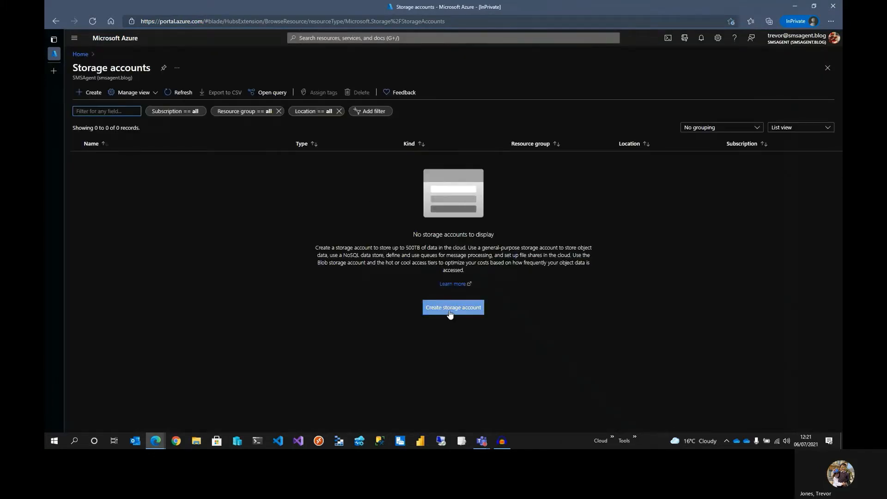
left_click(451, 311)
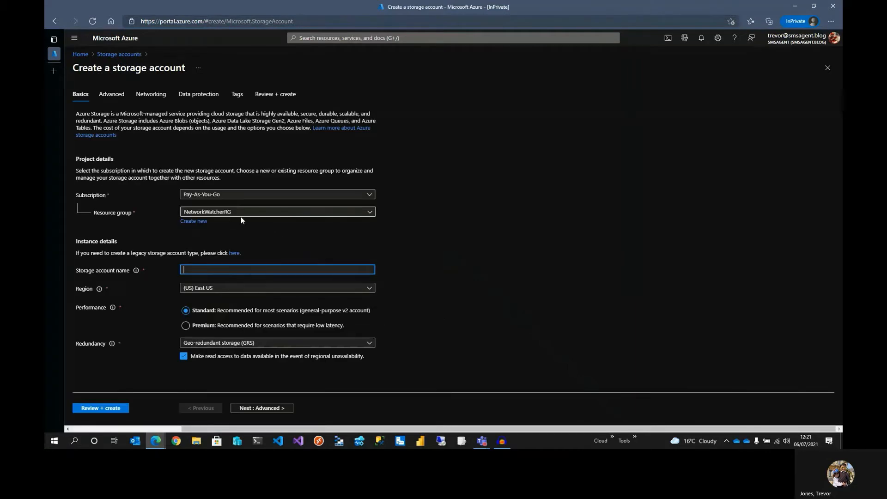
- Assign the new storage account to the report-automation resource group and name it smsagentsa01
left_click(227, 213)
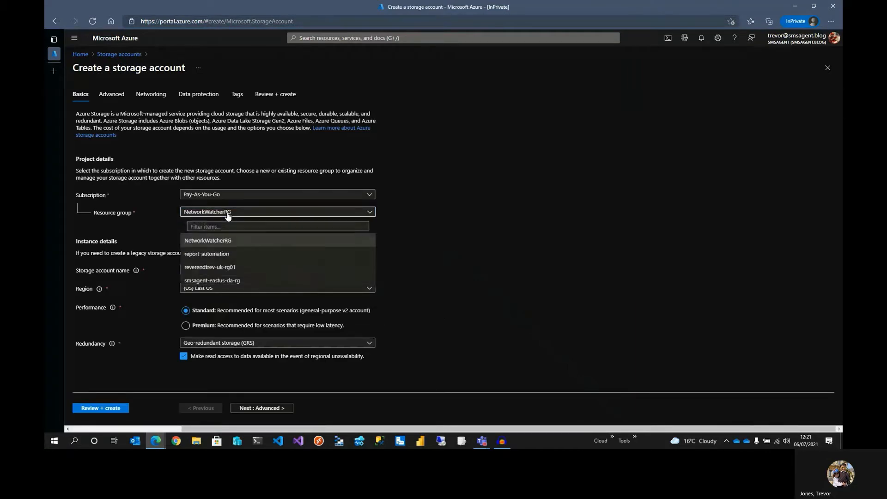
left_click(220, 255)
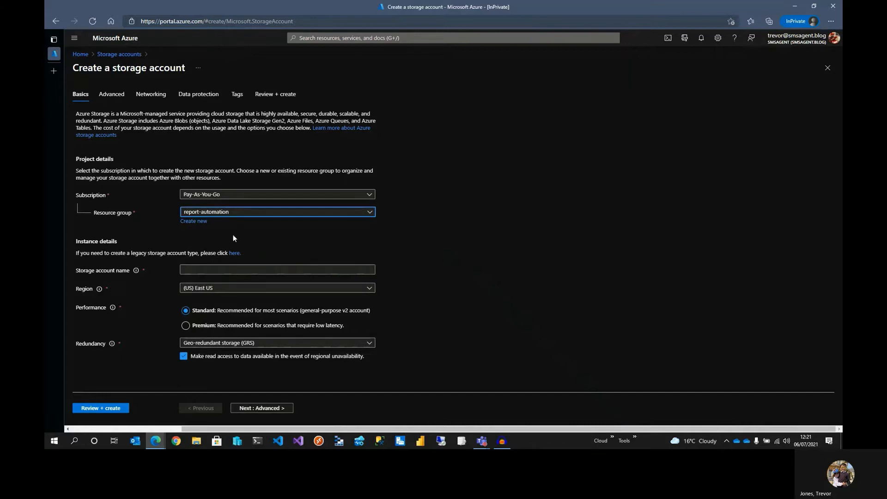
left_click(212, 269)
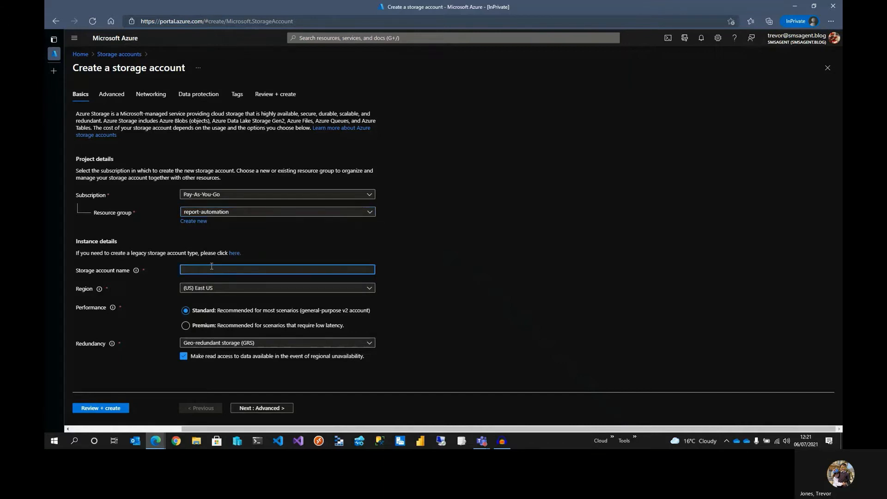
type("sm")
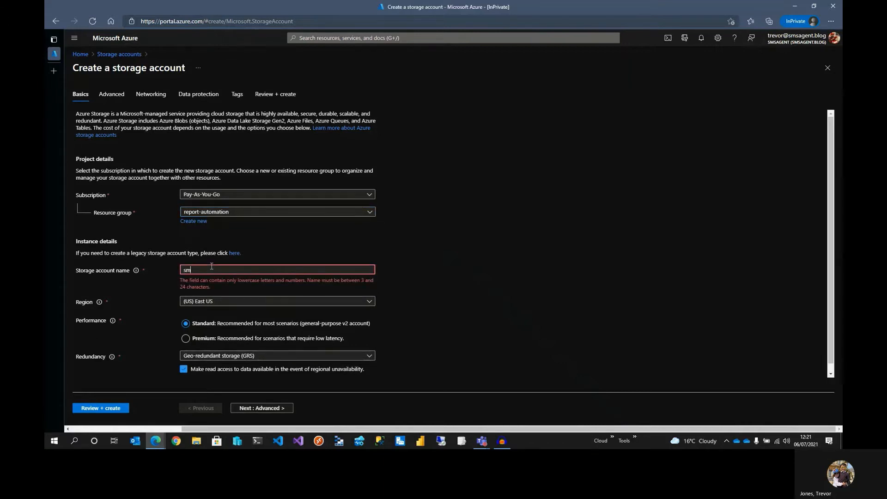
type("sagent")
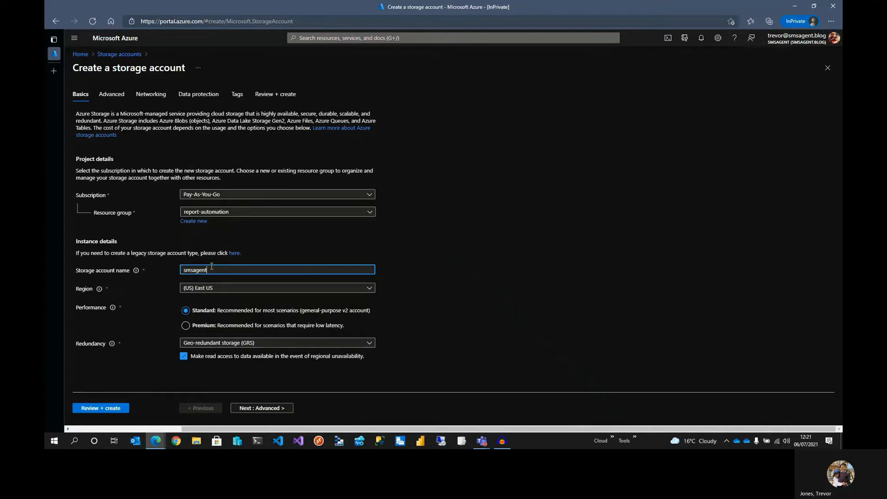
type("sa01")
- Set the storage account's region to (Europe) UK South and its redundancy to Locally-redundant storage (LRS)
left_click(213, 288)
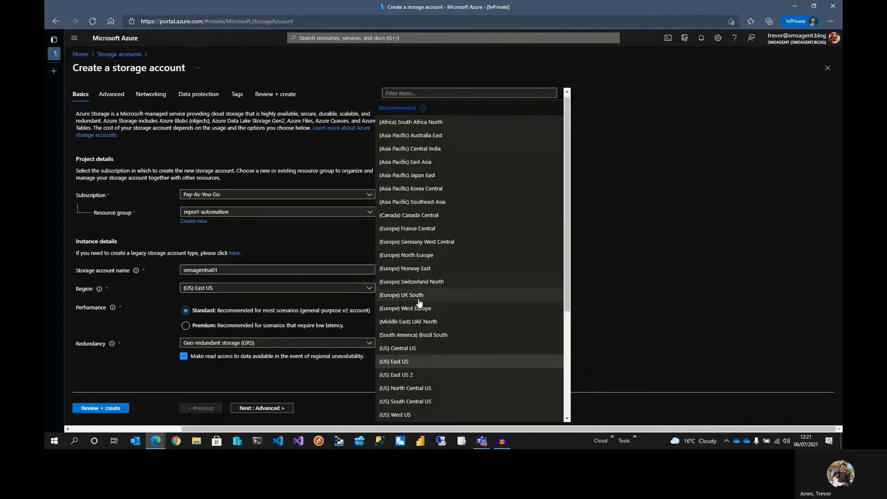
left_click(414, 300)
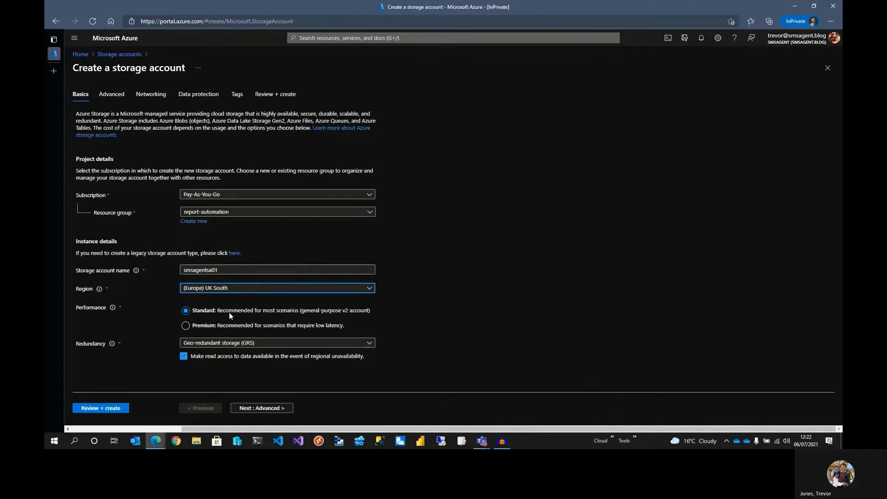
left_click(245, 345)
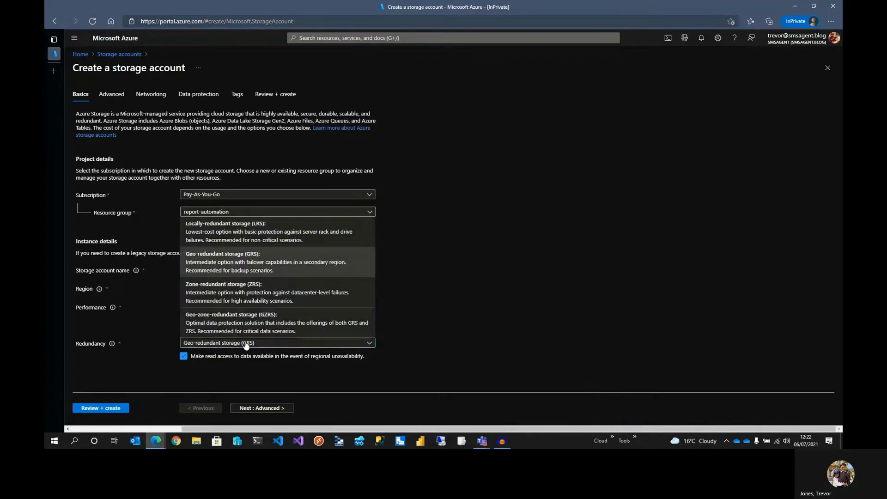
left_click(242, 237)
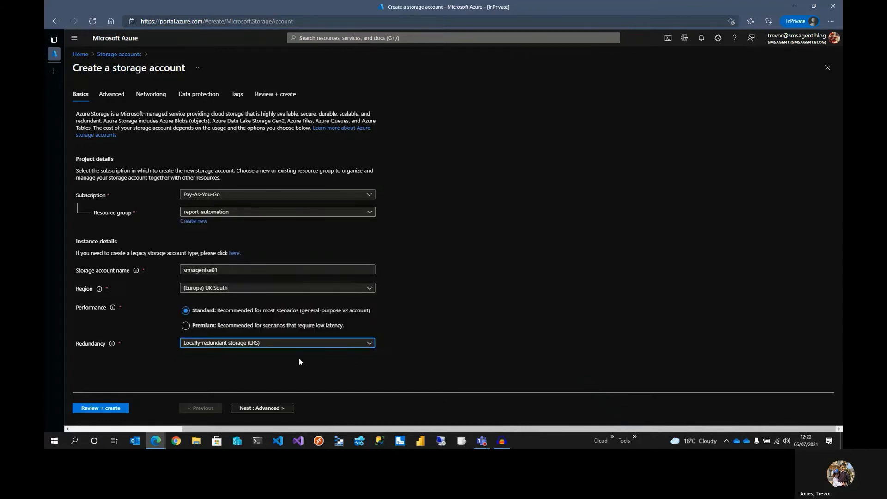
- Keep the default advanced, networking and data protection settings, then review and create the storage account
left_click(262, 409)
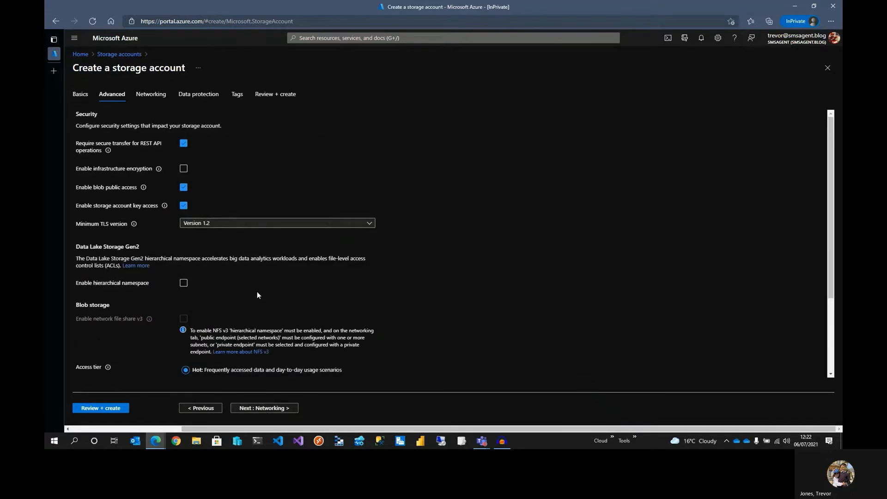
scroll(298, 357, "down", 3)
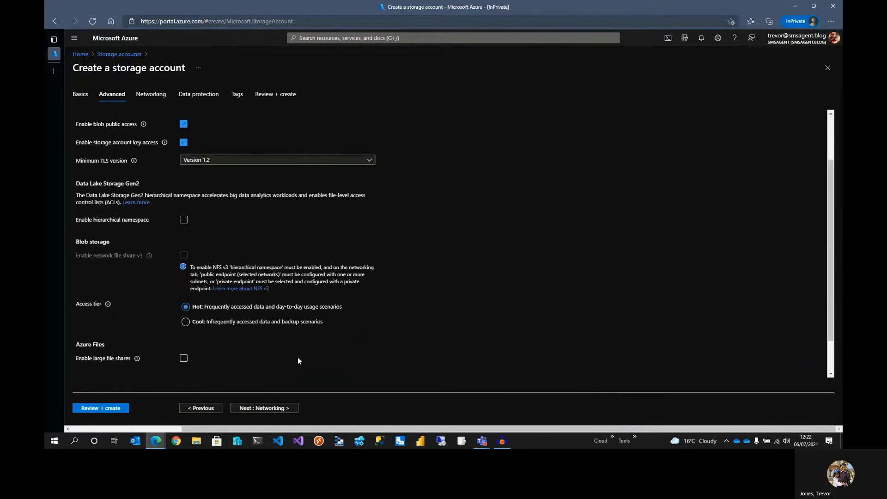
scroll(295, 357, "up", 3)
scroll(274, 378, "down", 3)
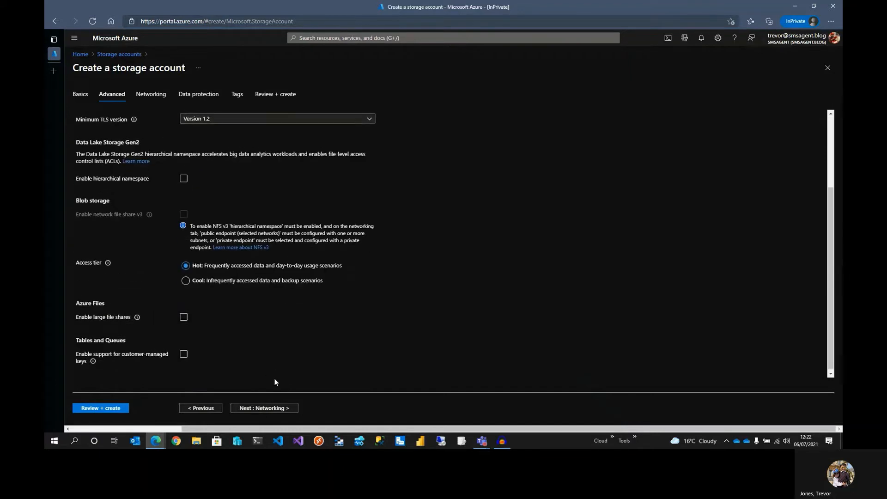
left_click(262, 410)
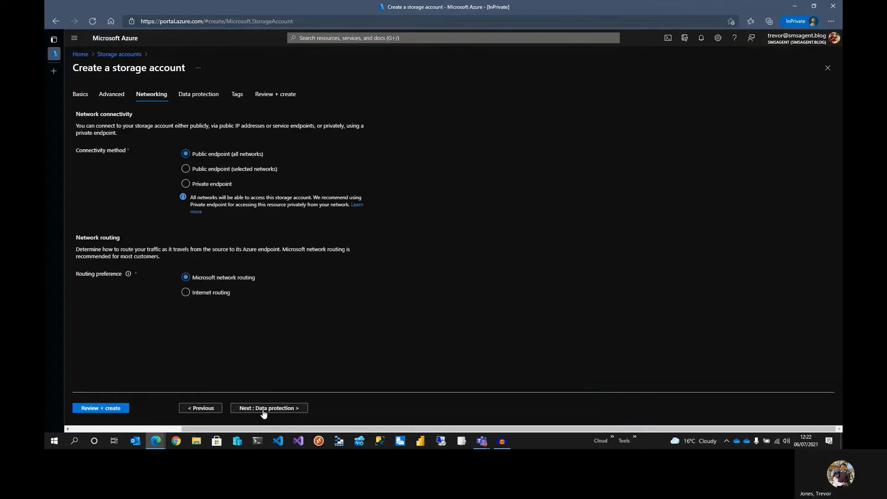
left_click(263, 413)
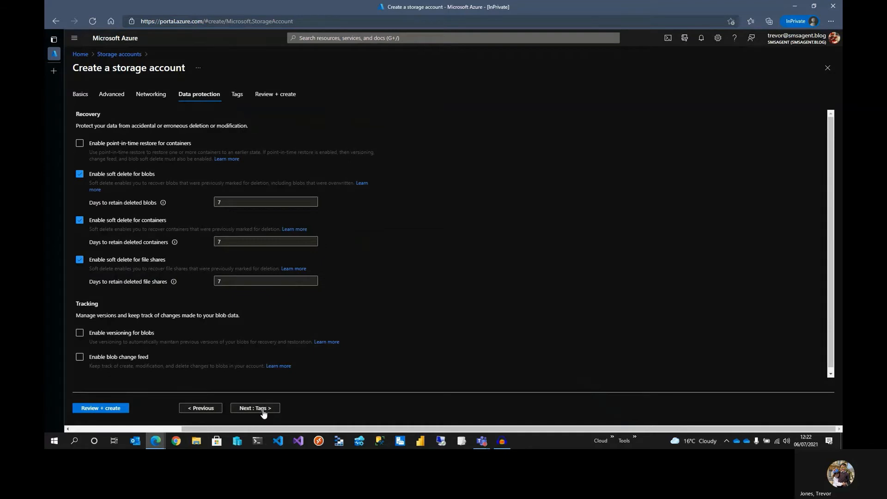
left_click(116, 411)
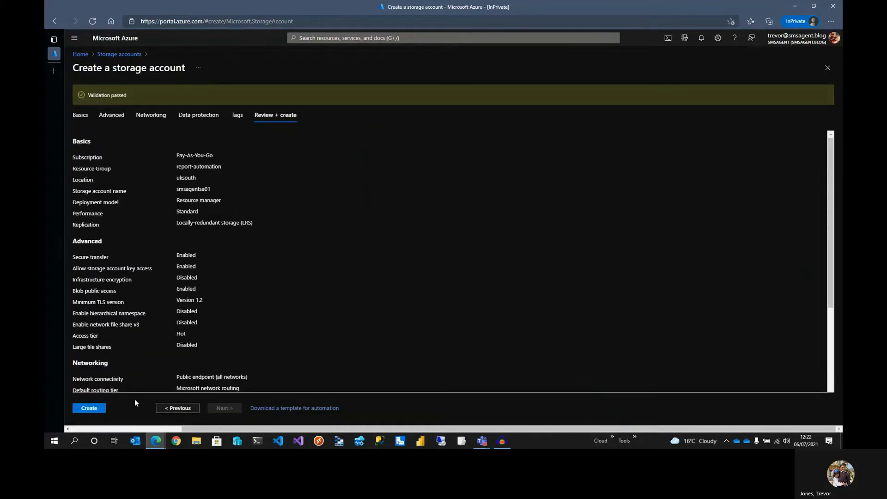
left_click(92, 410)
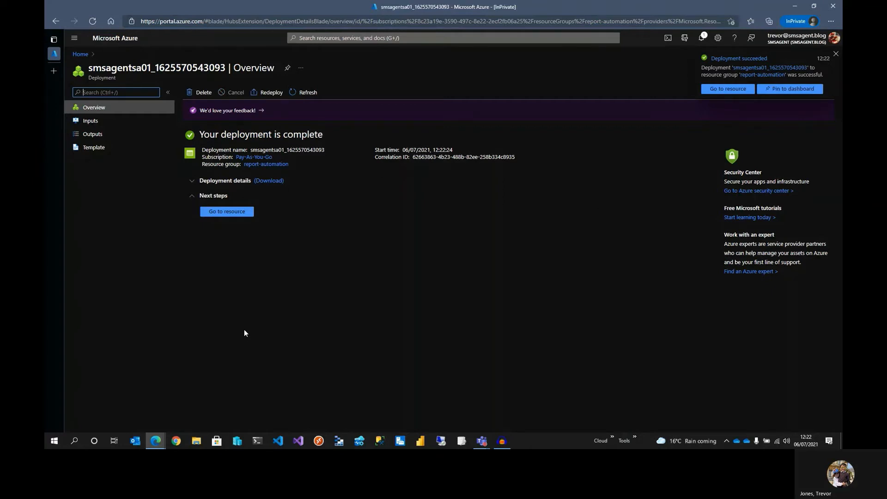
- In the deployed smsagentsa01 storage account, create a private blob container named patchmypc-powerbi
left_click(239, 213)
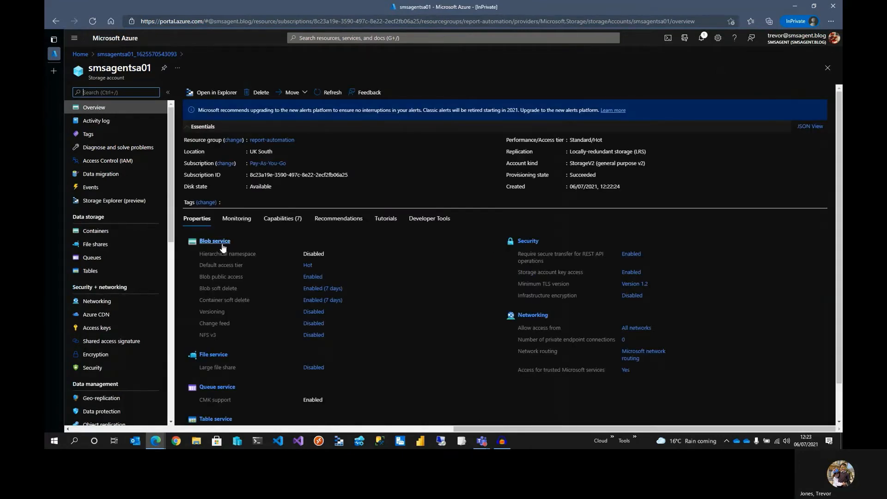
left_click(103, 233)
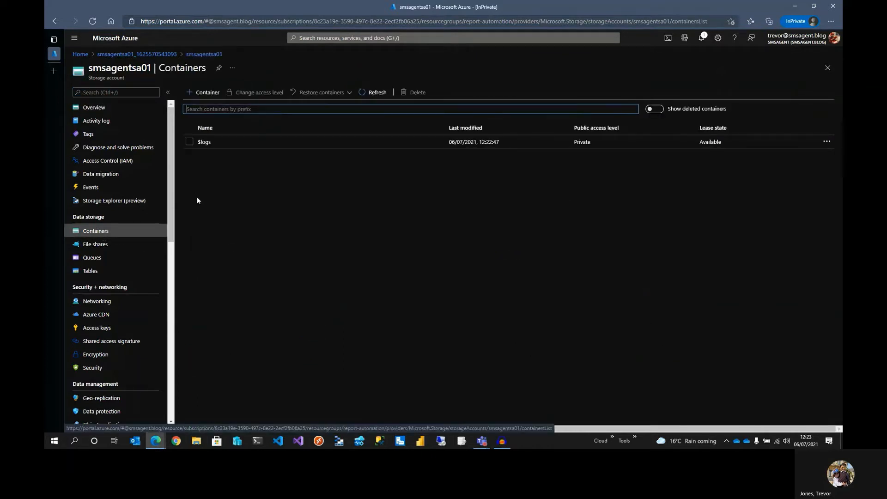
left_click(204, 92)
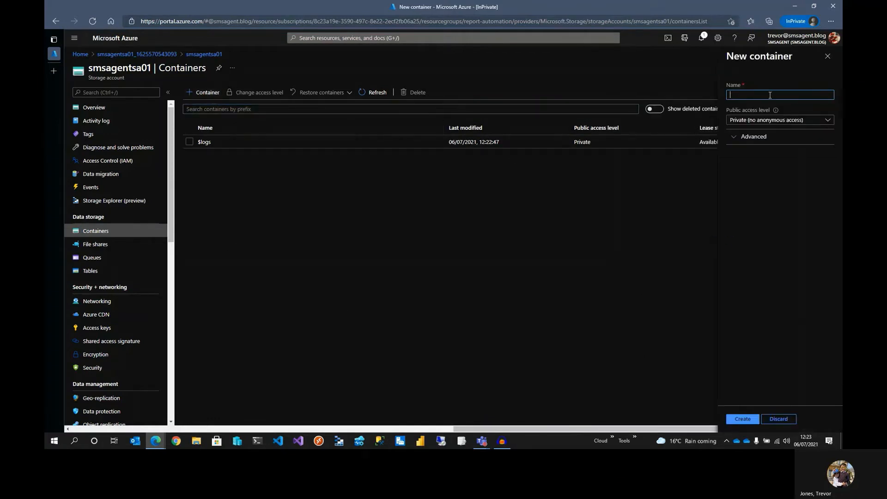
type("patchmypc-po")
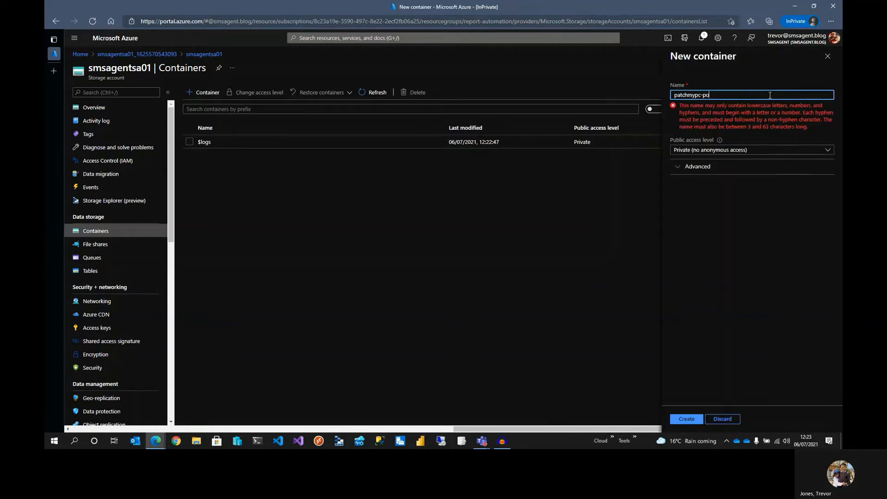
type("werbi")
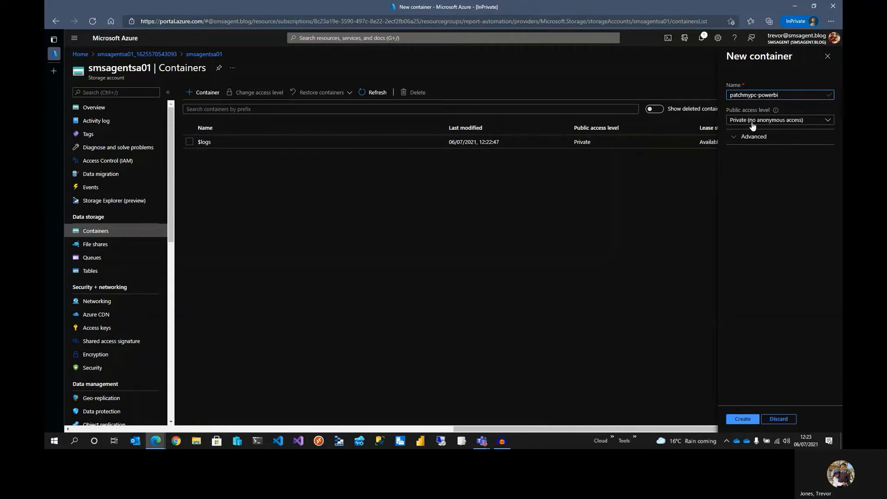
left_click(741, 419)
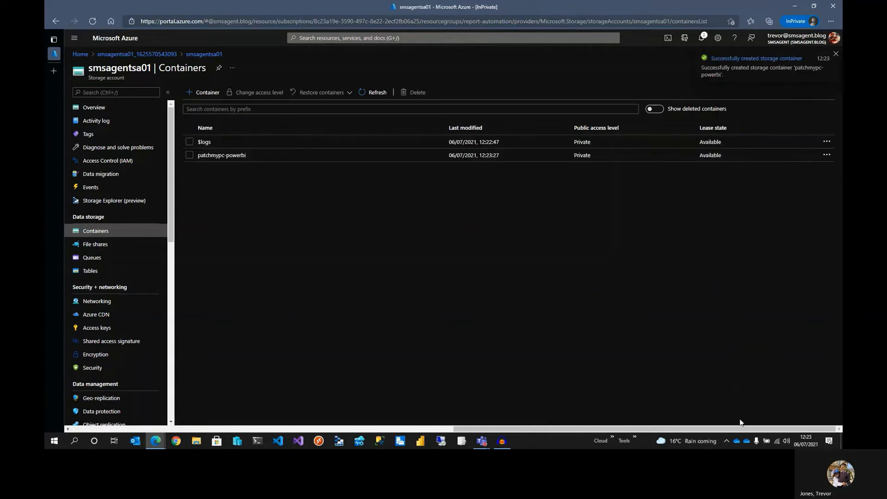
- Look inside the patchmypc-powerbi container and return to the storage account's container list
left_click(228, 156)
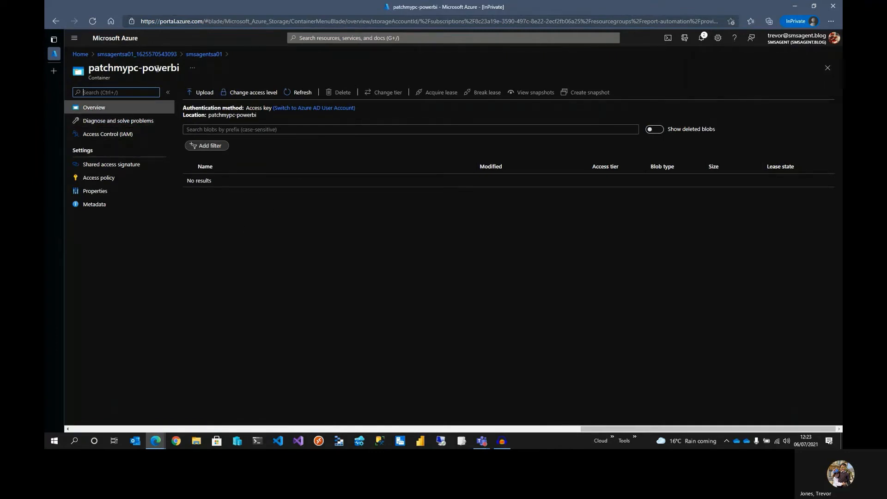
left_click(829, 69)
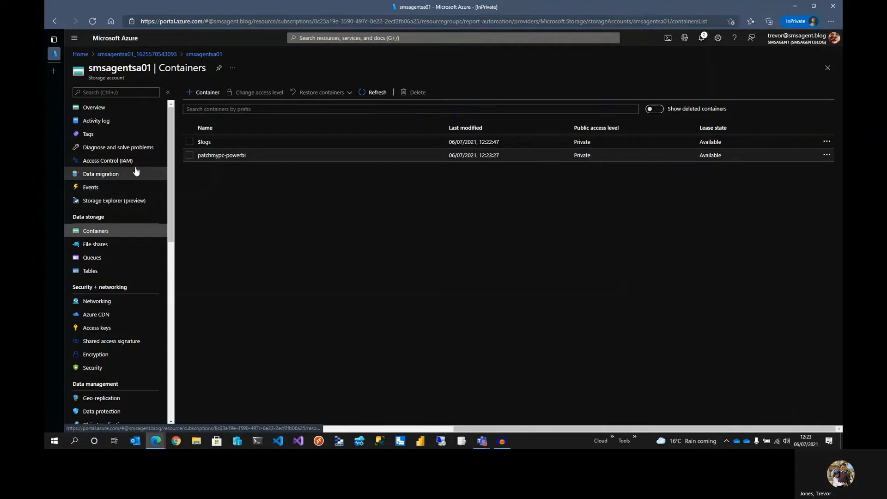
- From the storage account's access control roles, start a custom role cloned from Storage Blob Data Contributor
left_click(120, 165)
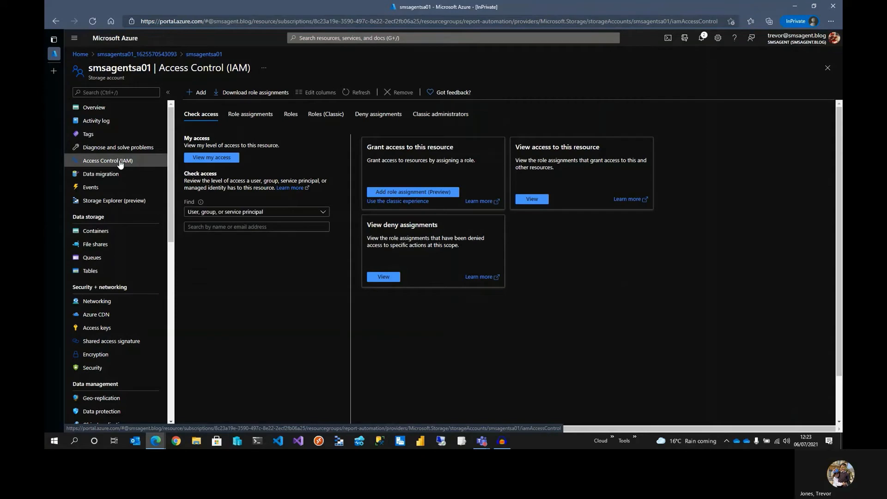
left_click(294, 120)
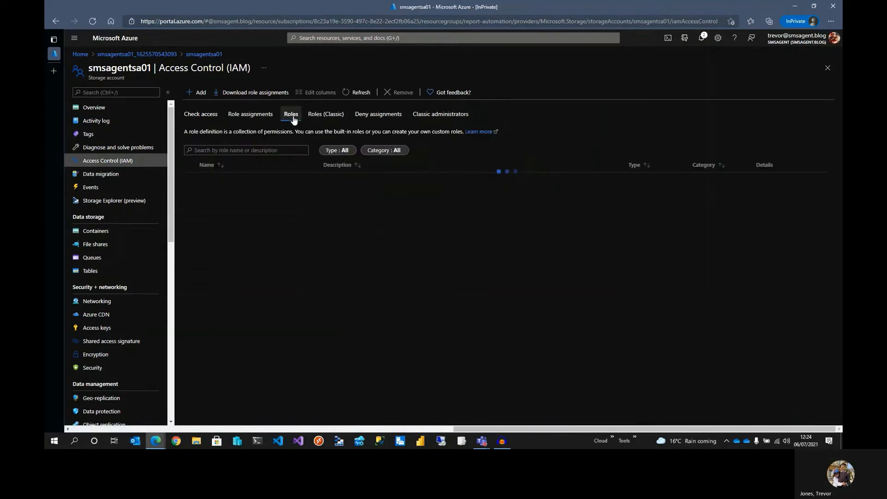
scroll(307, 284, "down", 2)
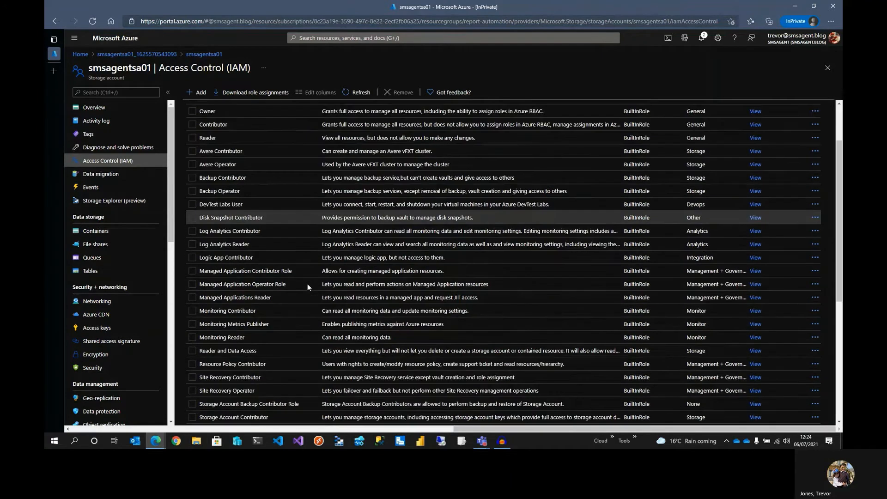
scroll(307, 284, "down", 5)
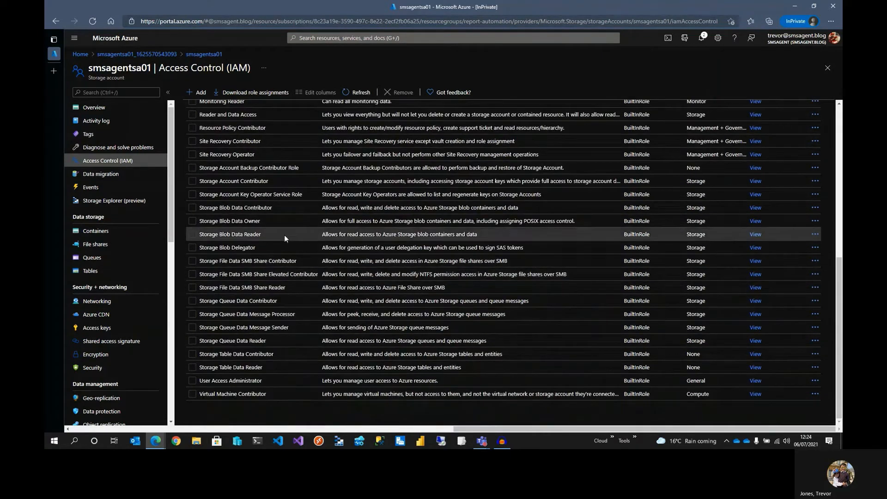
left_click(258, 208)
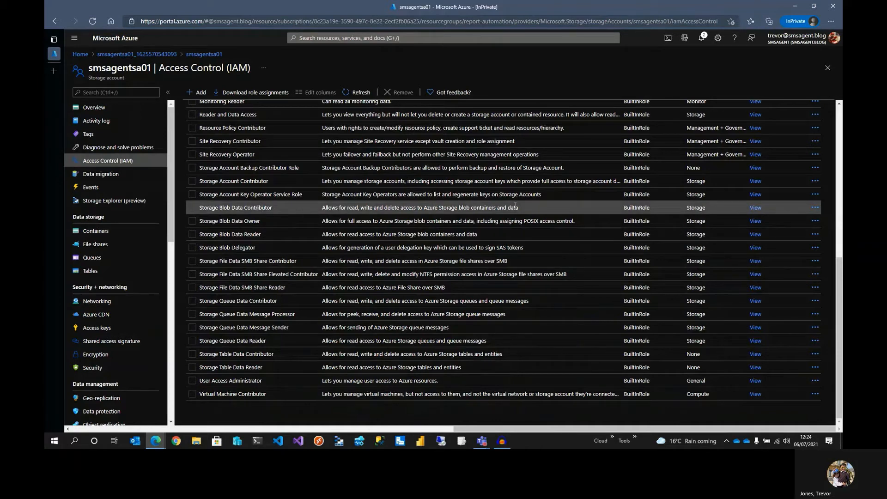
left_click(816, 209)
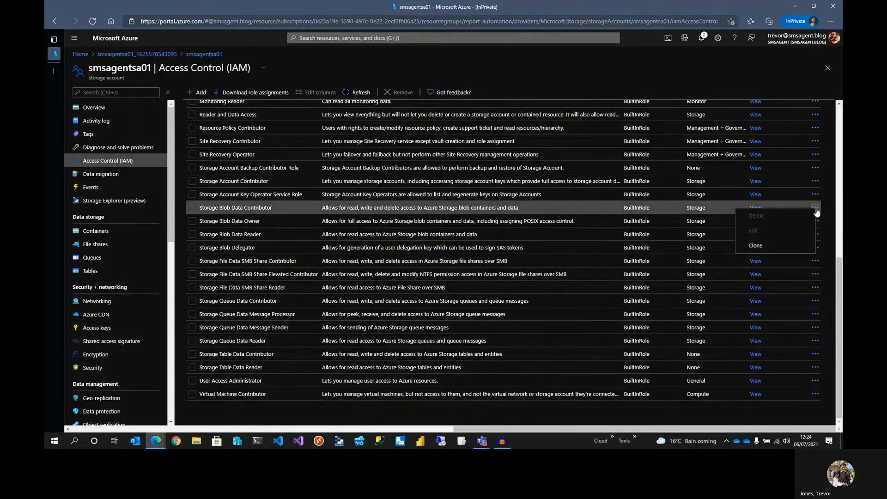
left_click(756, 250)
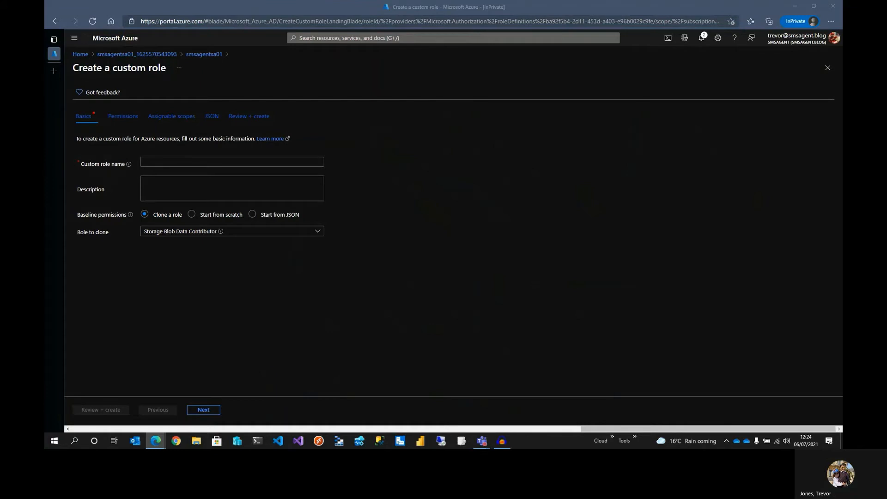
- Name the custom role Storage Account Reader and Blob Contributor and continue to its permissions
left_click(167, 162)
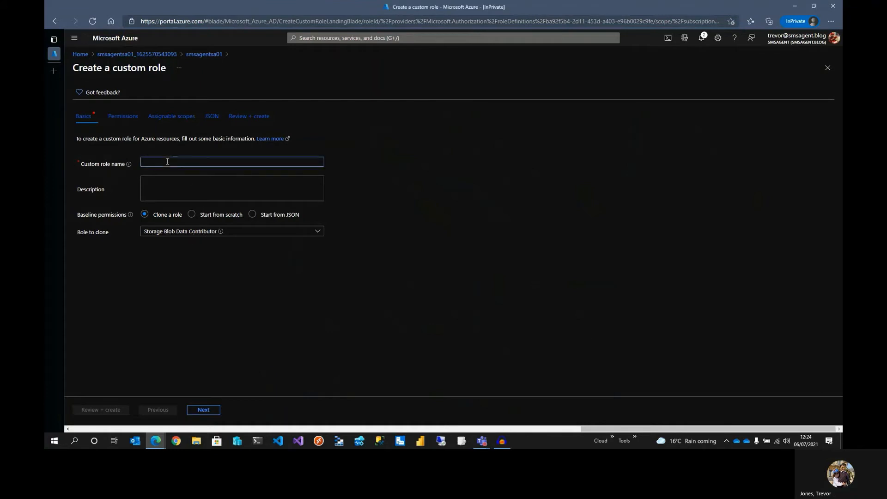
type("Stor")
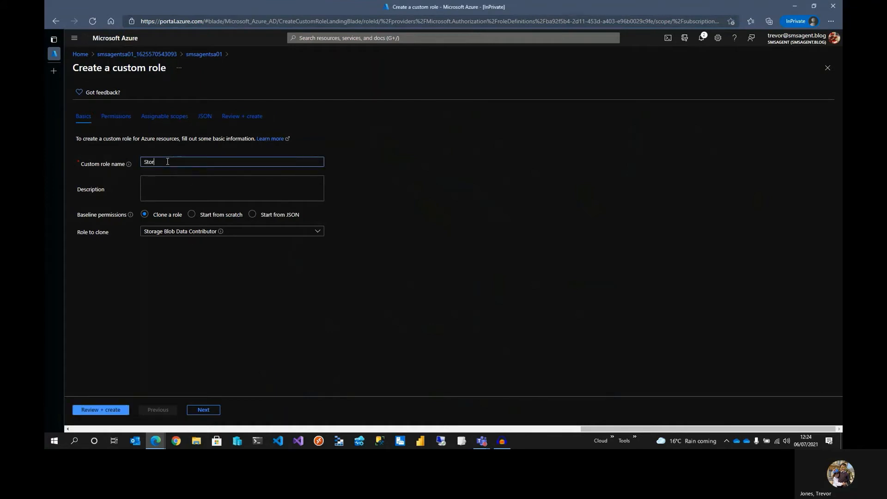
type("age Account Reader and Blob Contri")
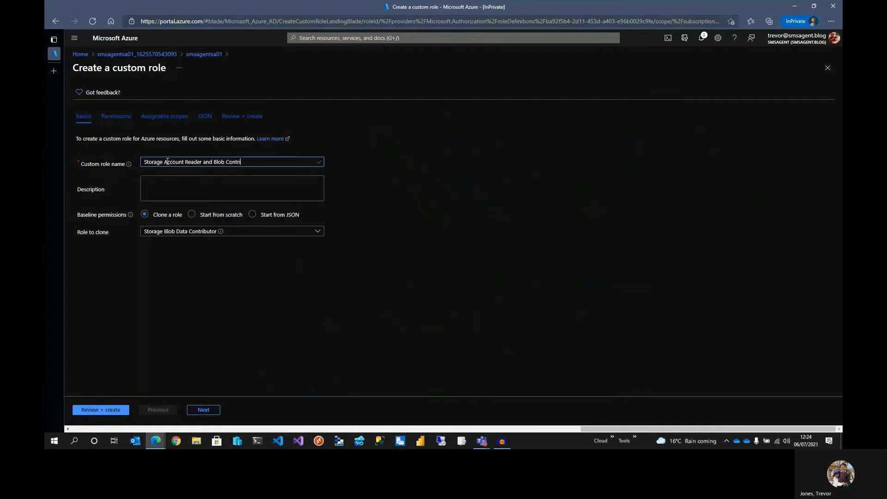
type("buti")
left_click(208, 416)
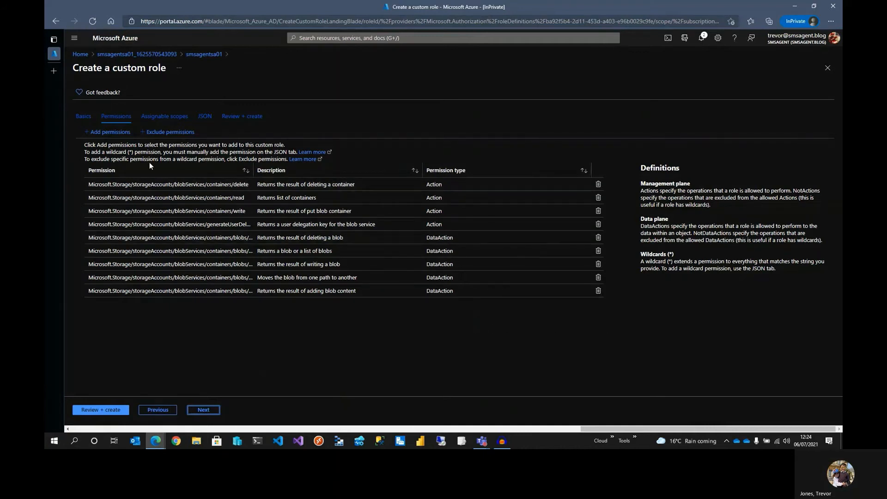
- Add the Microsoft.Storage storageAccounts/read permission, Read : List/Get Storage Account(s), to the custom role
left_click(108, 133)
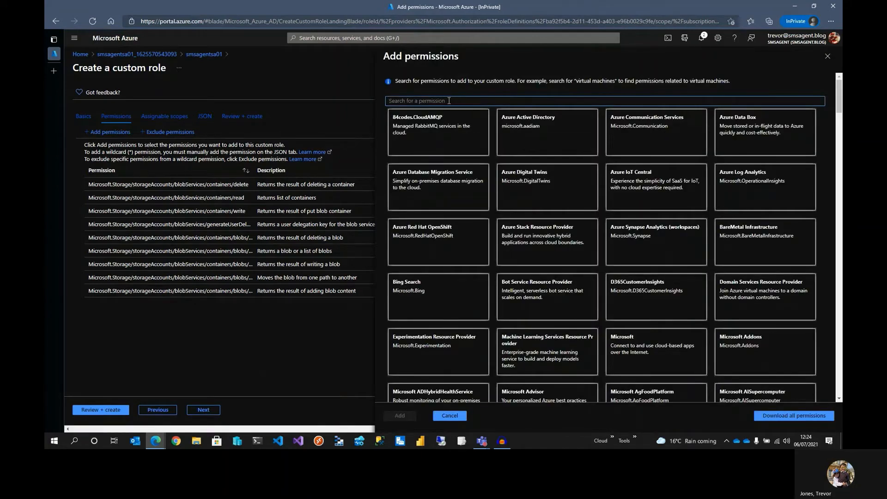
type("storage")
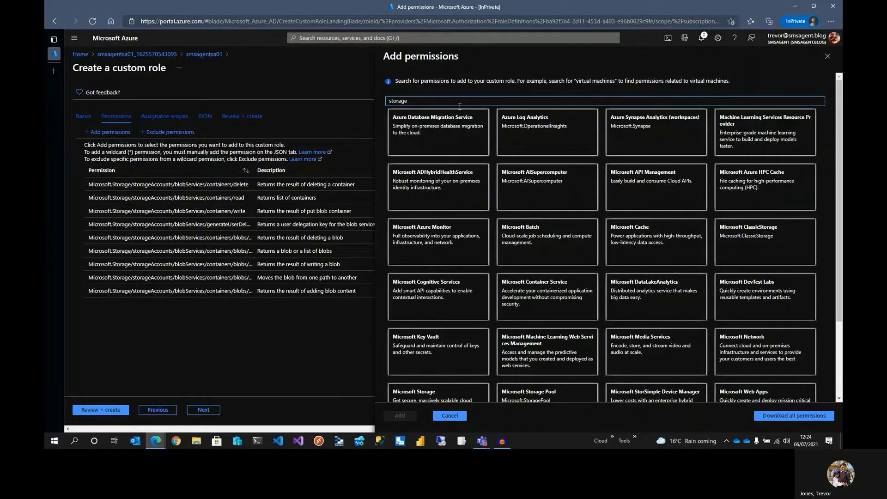
scroll(476, 208, "down", 2)
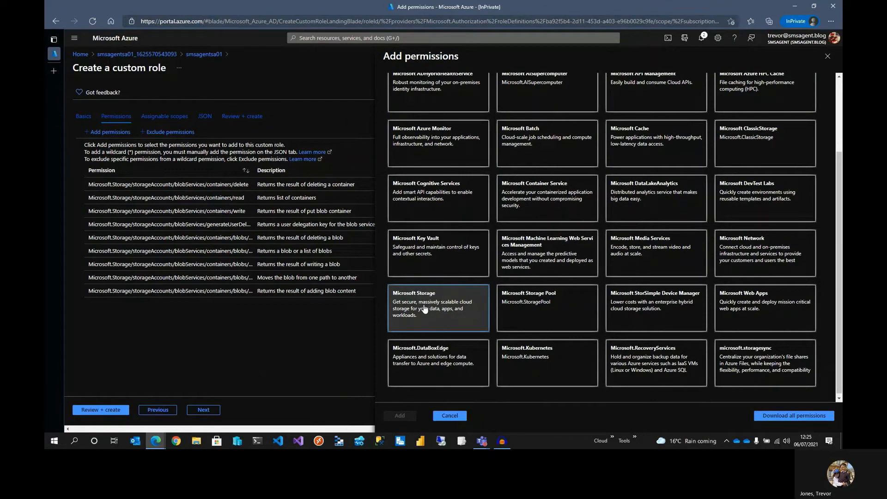
left_click(424, 308)
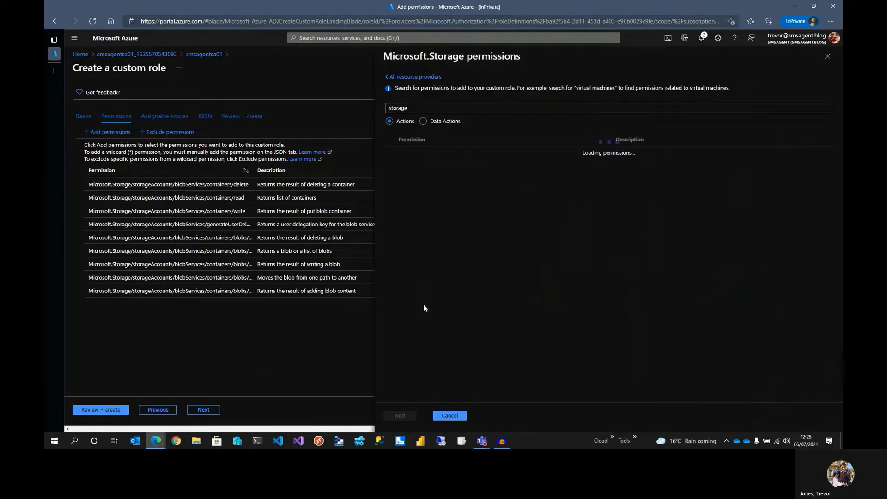
left_click(414, 108)
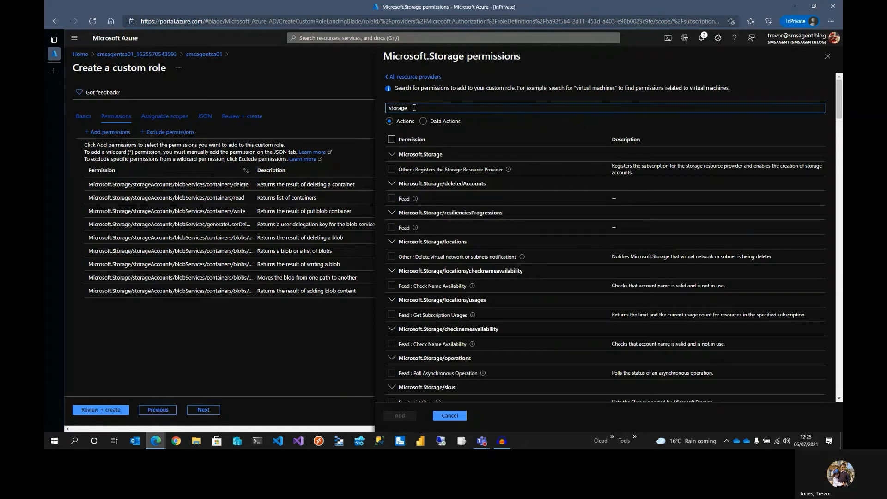
type("Accounts/read")
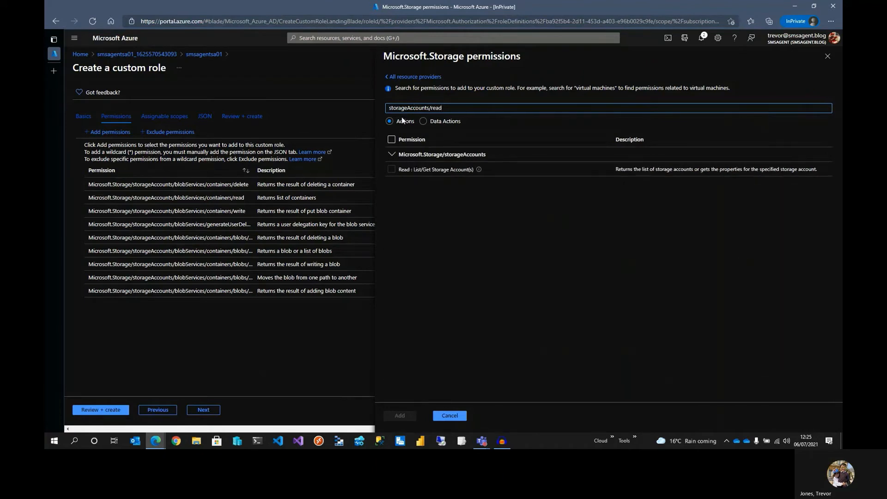
left_click(392, 170)
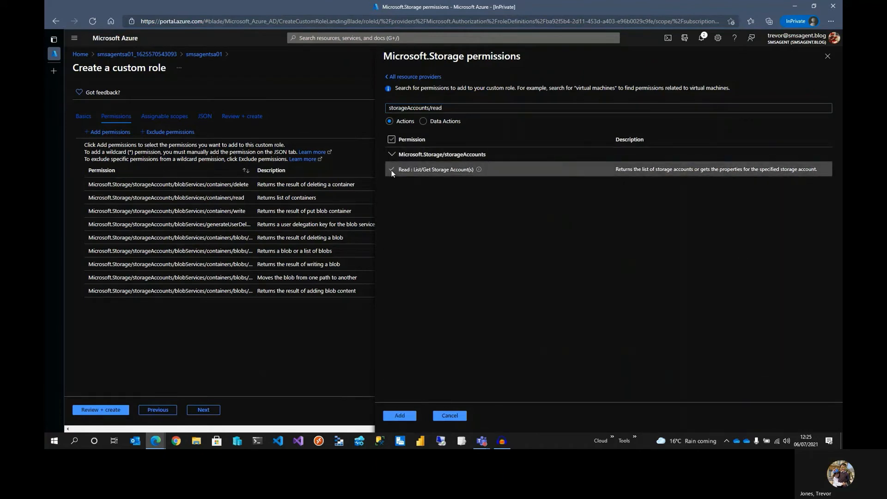
left_click(400, 416)
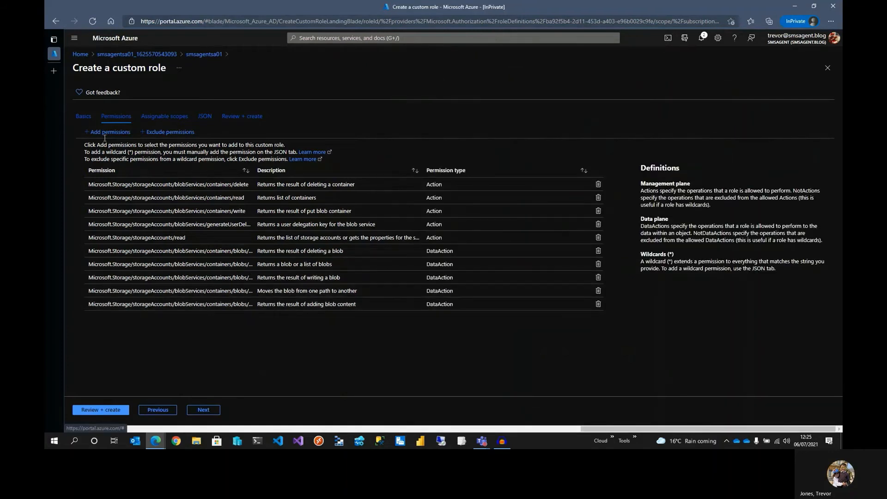
- Add the Microsoft.Storage storageAccounts/listkeys permission, Other : List Storage Account Keys, to the custom role
left_click(119, 133)
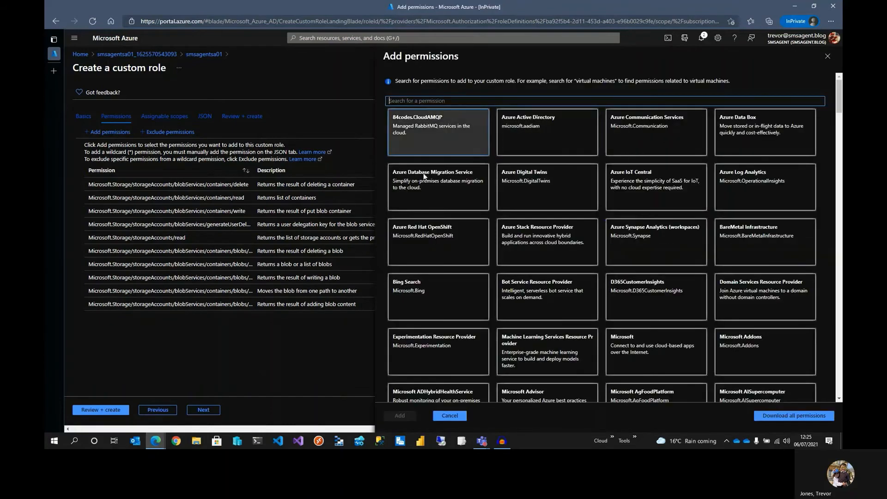
type("storage")
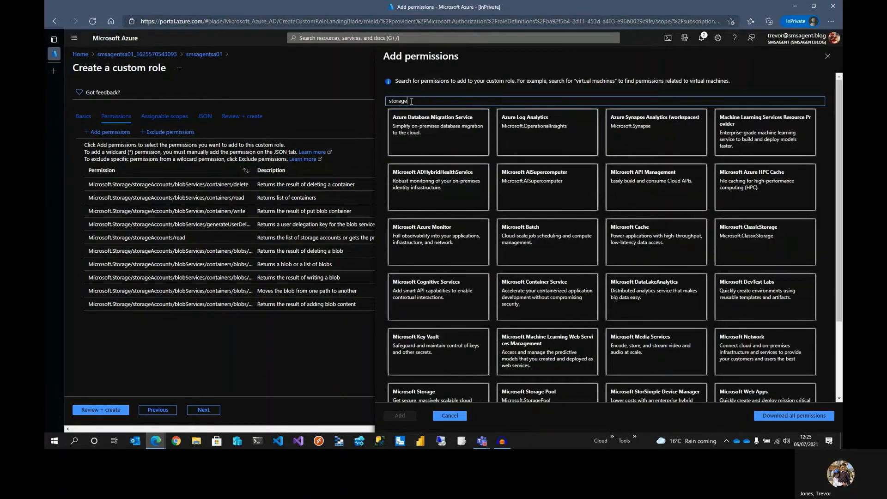
scroll(455, 348, "down", 2)
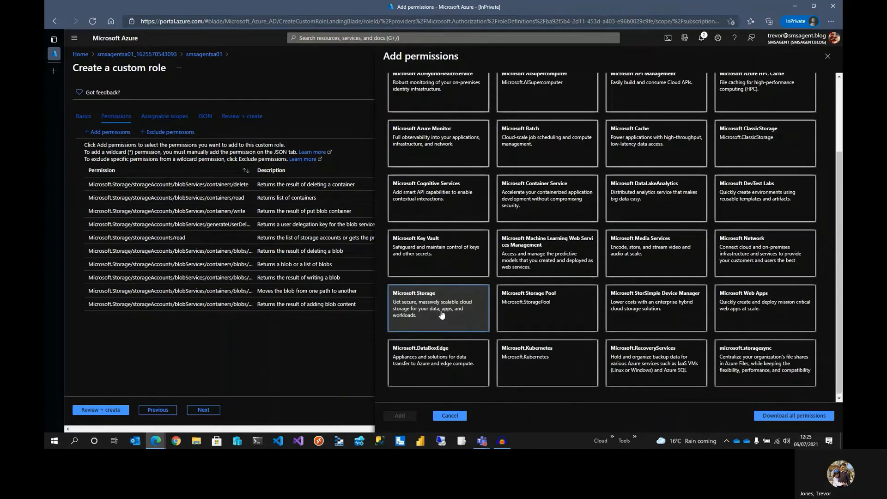
left_click(440, 313)
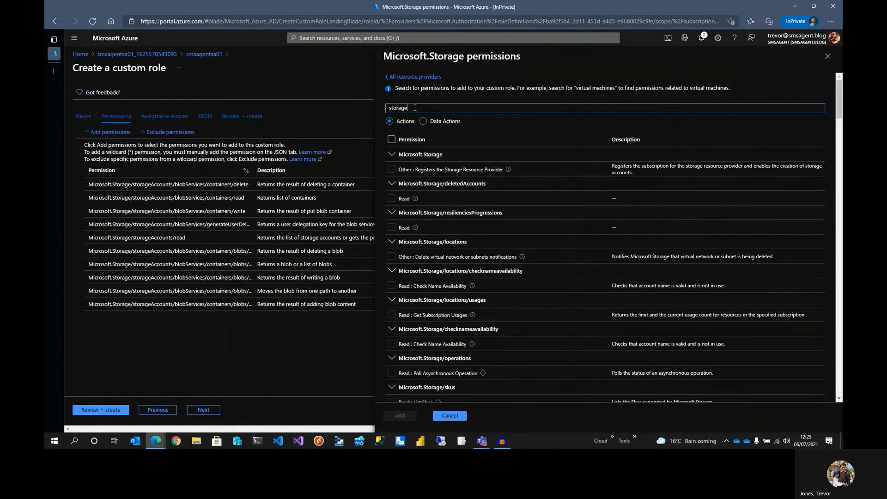
type("Accounts/")
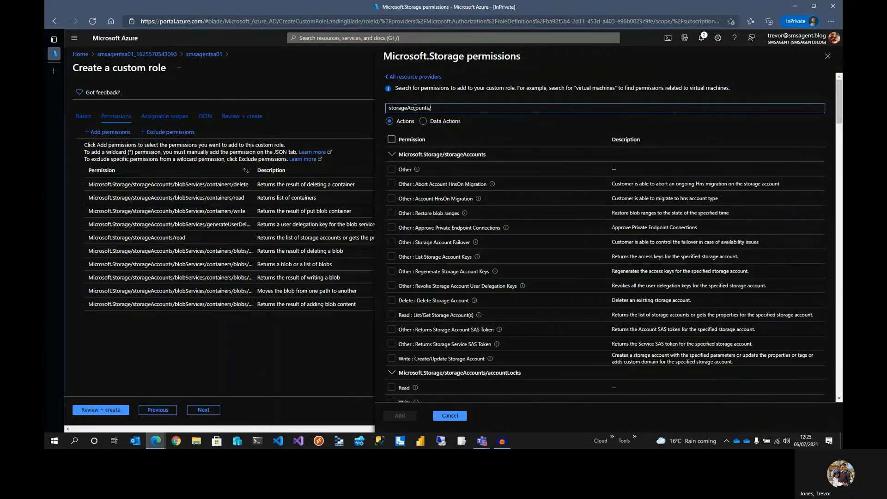
type("listkeys")
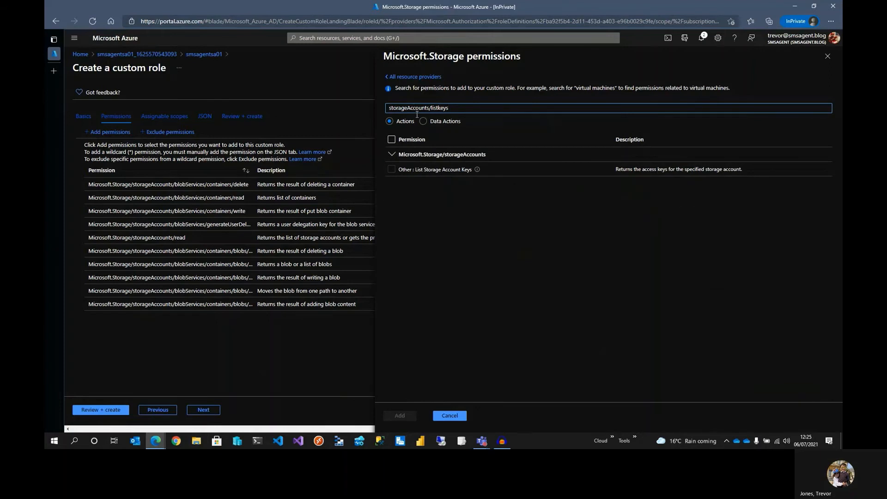
left_click(391, 170)
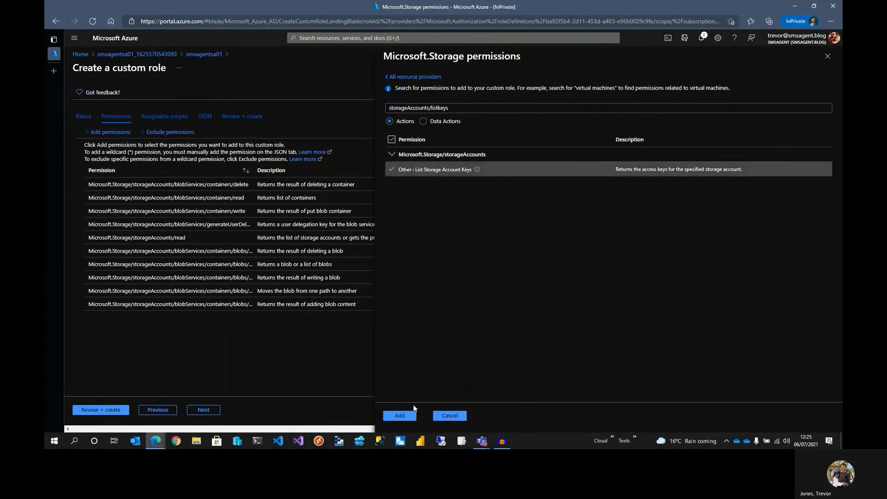
left_click(403, 419)
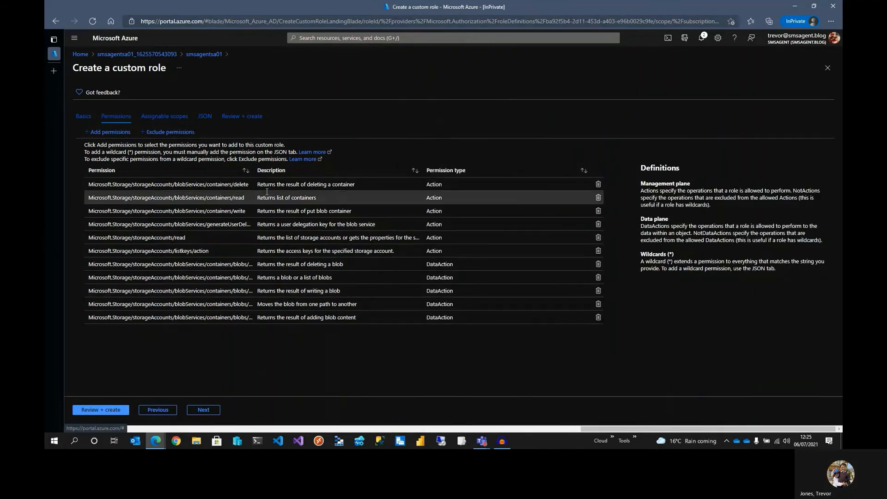
- Remove the containers/delete, containers/write and generateUserDelegationKey permissions from the custom role
left_click_drag(253, 170, 284, 170)
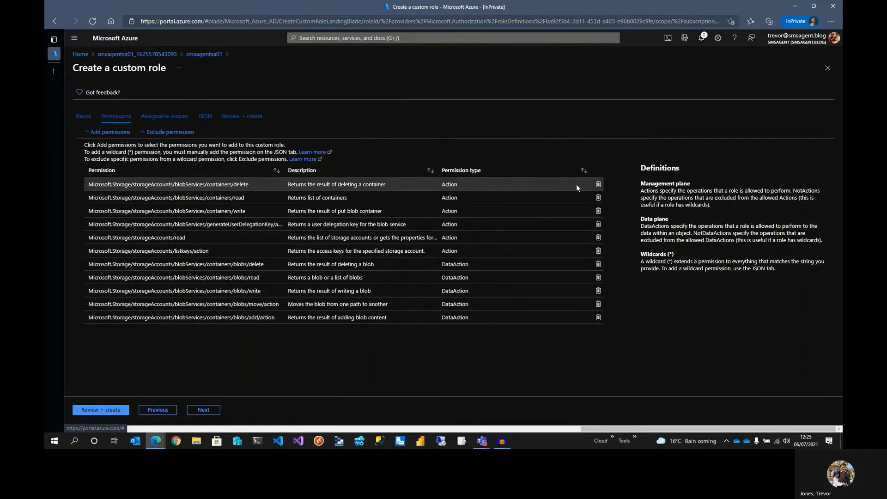
left_click(598, 184)
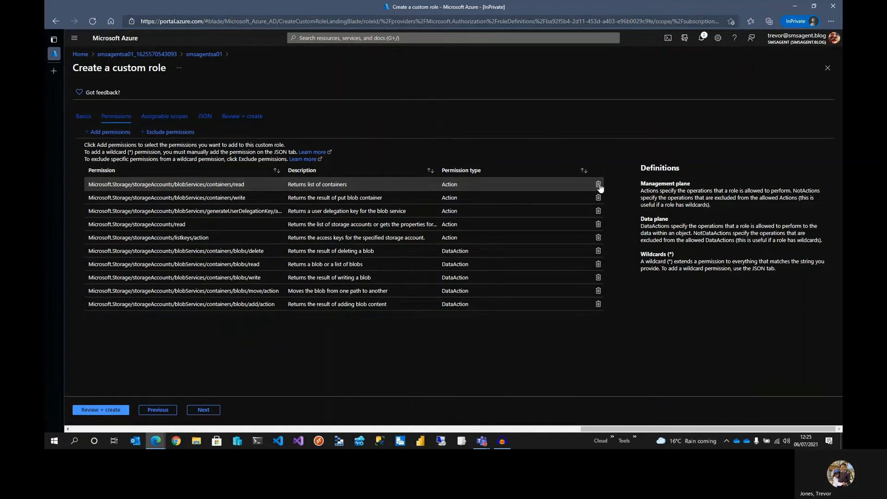
left_click(598, 199)
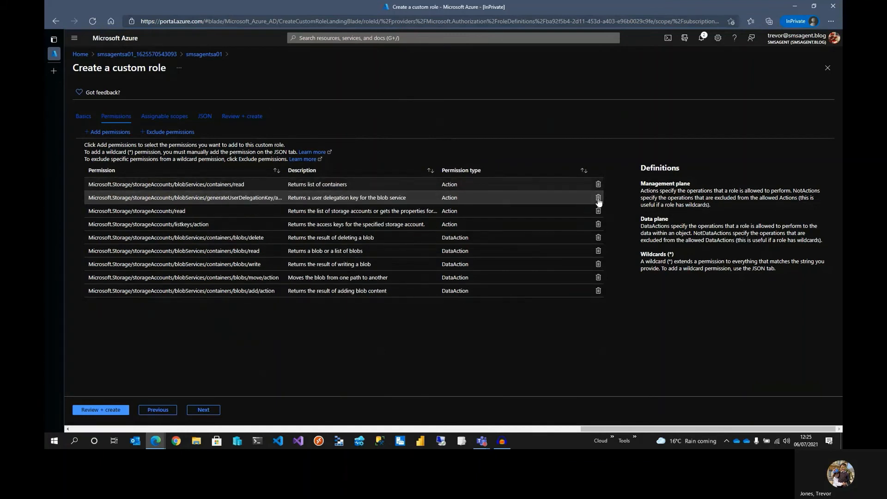
left_click(599, 199)
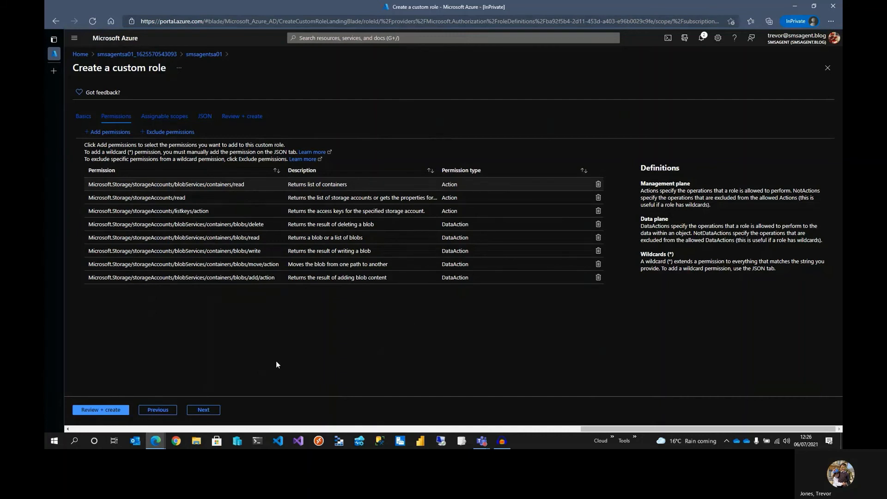
- Keep the storage account as the assignable scope, review the role's JSON and create the custom role
left_click(209, 411)
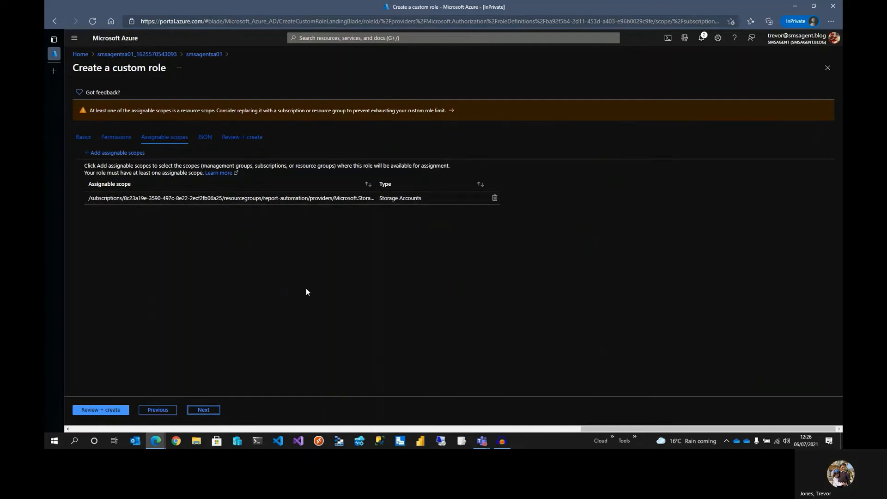
left_click(204, 411)
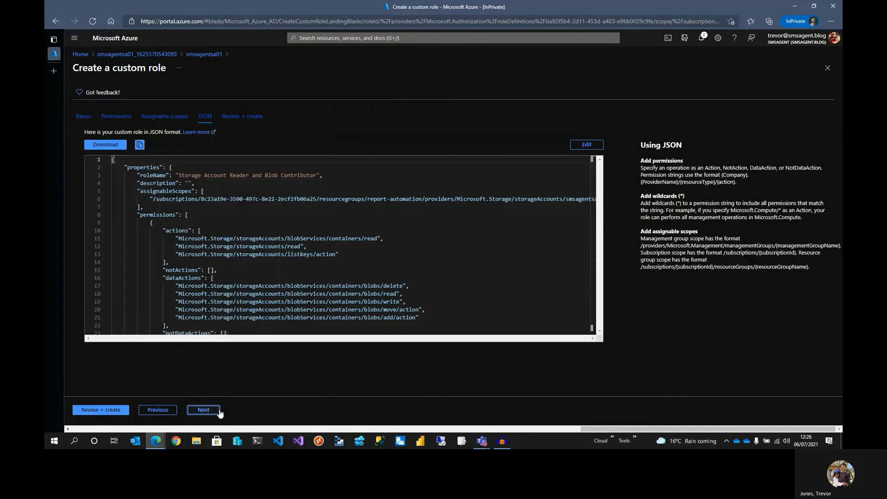
left_click(203, 411)
left_click(92, 411)
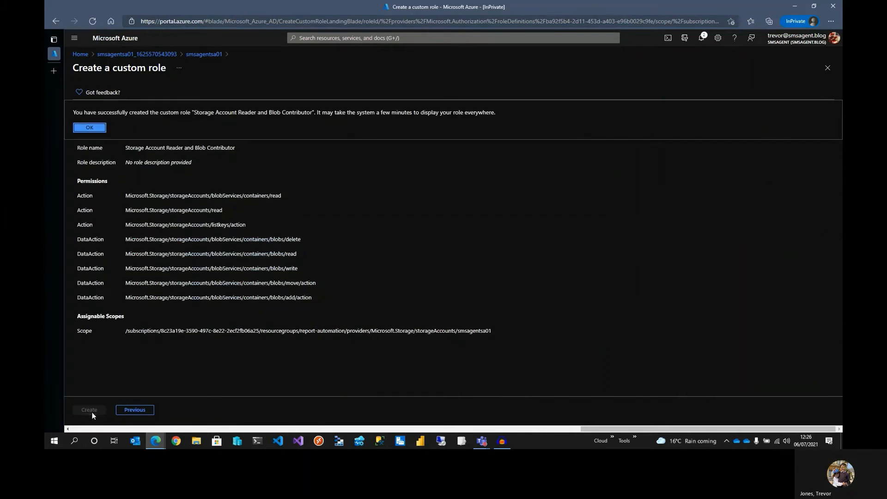
left_click(89, 128)
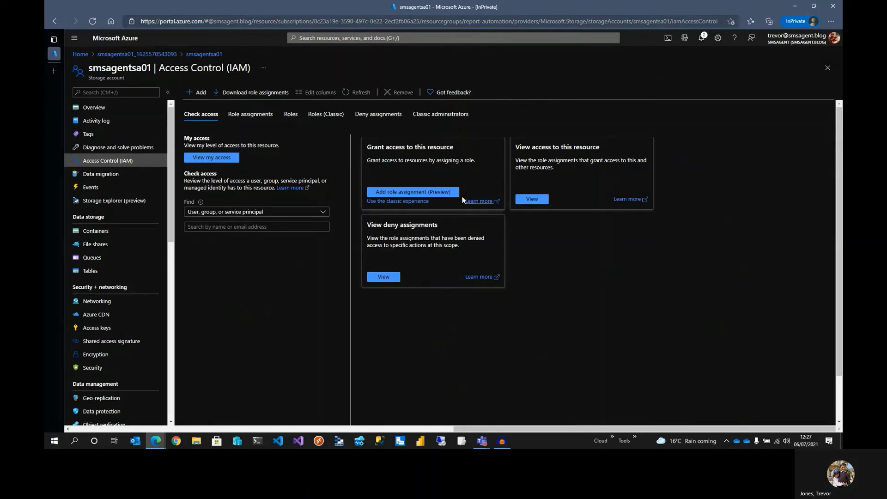
- Start a role assignment on the storage account with the Storage Account Reader and Blob Contributor role
left_click(438, 194)
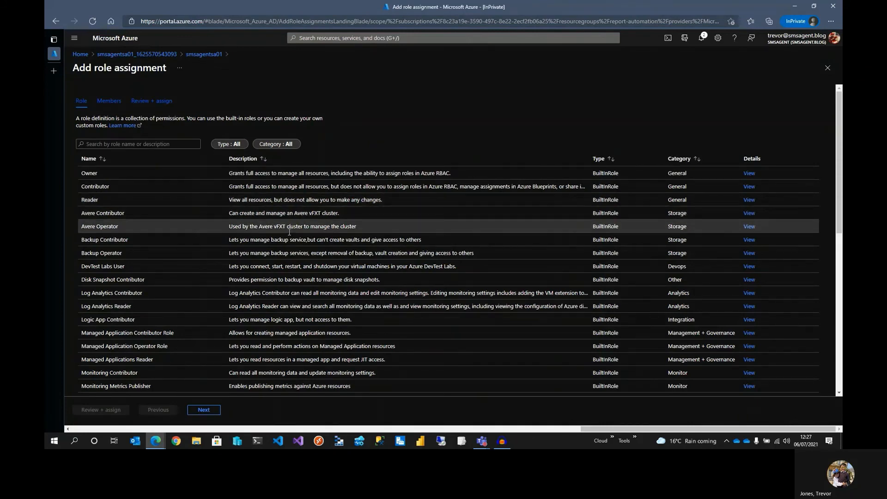
scroll(290, 290, "down", 15)
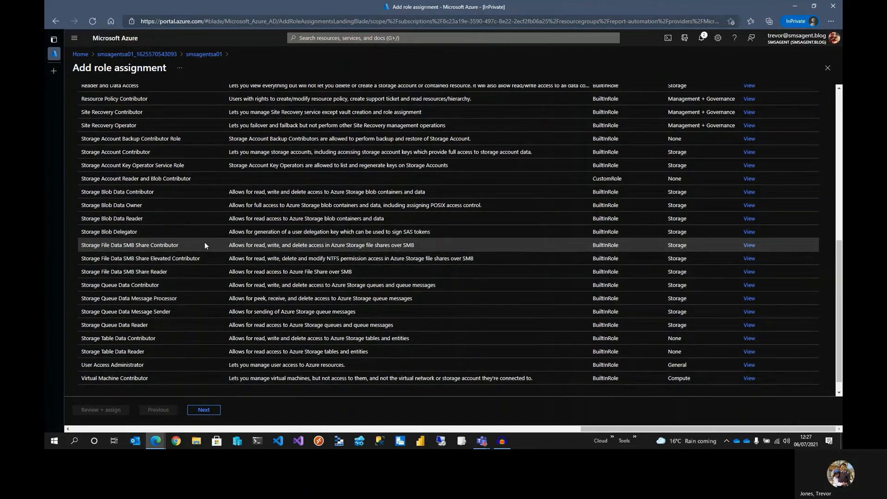
left_click(173, 179)
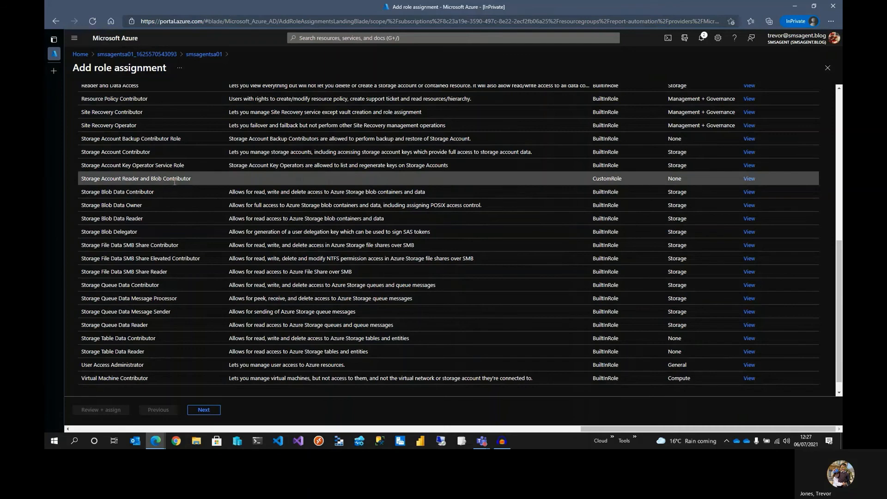
left_click(207, 411)
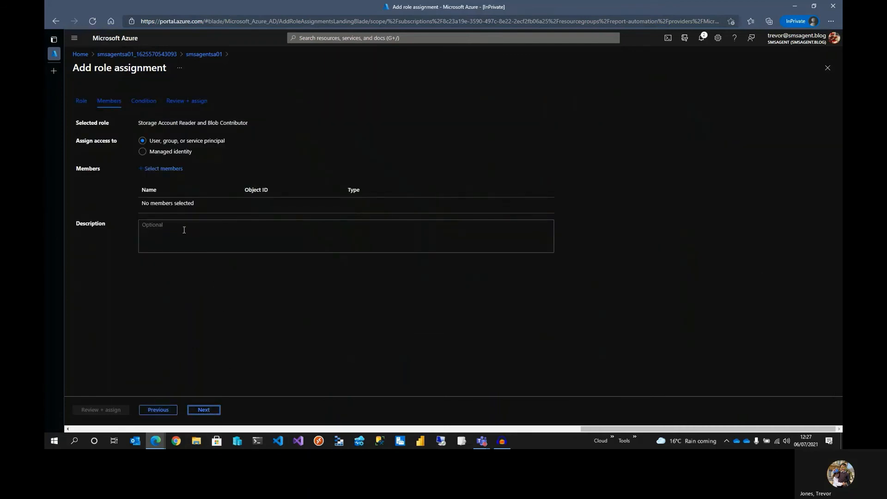
- Assign access to a user, group or service principal and add automation01 as the member
left_click(144, 153)
left_click(144, 141)
left_click(165, 170)
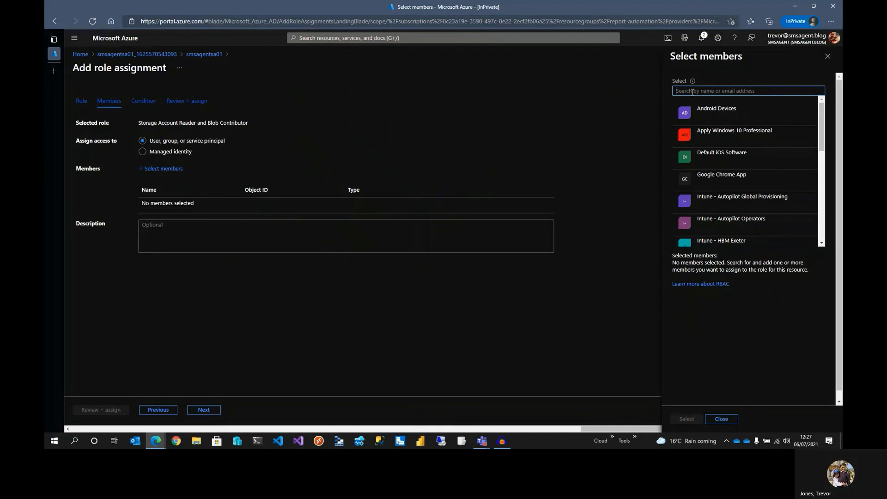
type("autom")
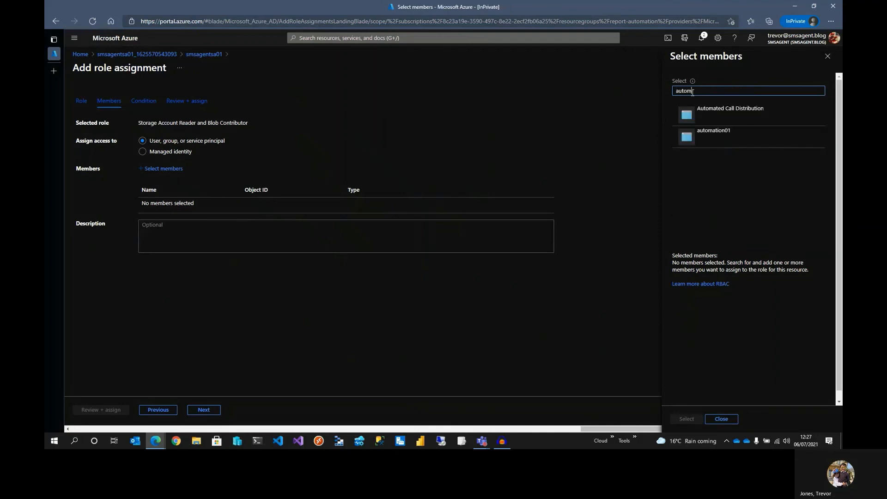
left_click(710, 137)
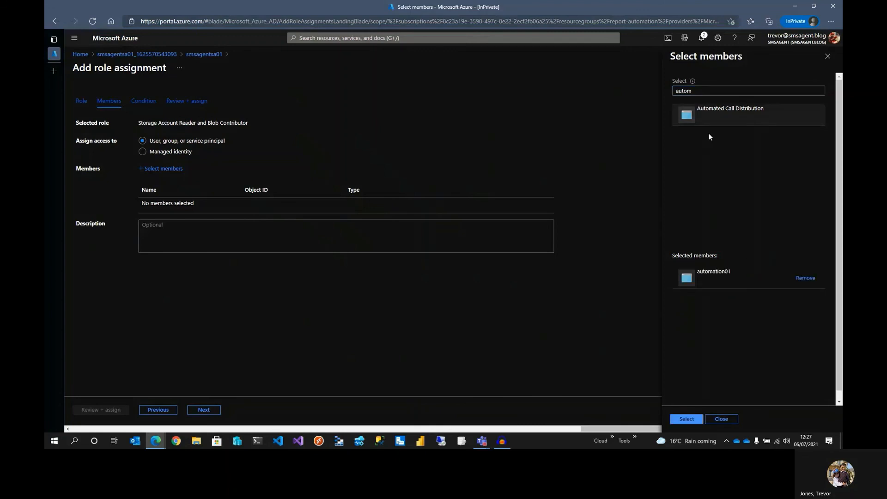
left_click(687, 420)
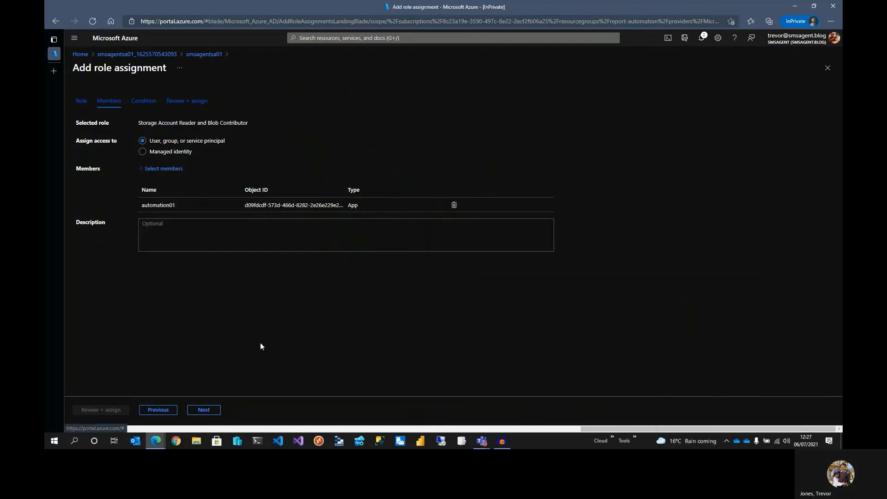
- Leave the role assignment without conditions, then review and assign it
left_click(208, 413)
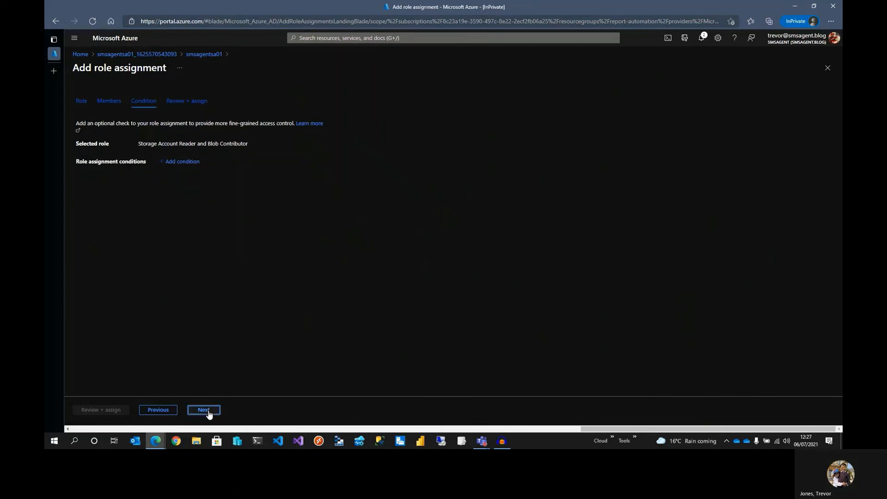
left_click(209, 411)
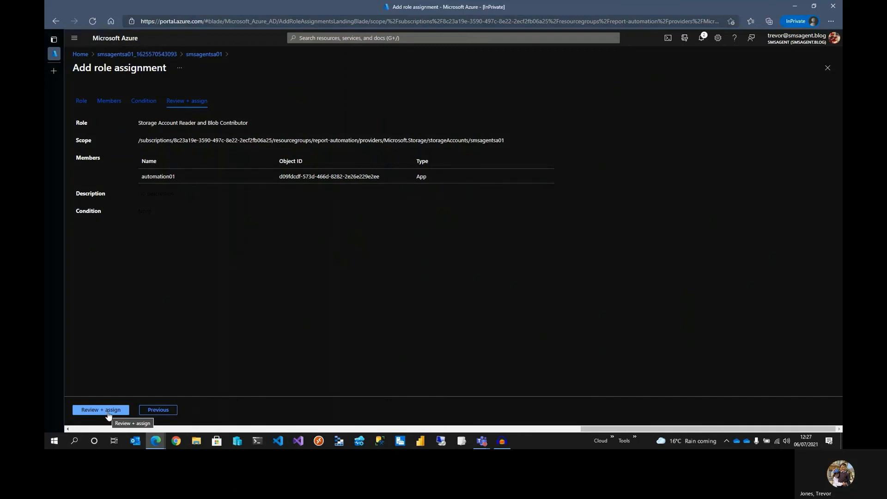
left_click(107, 414)
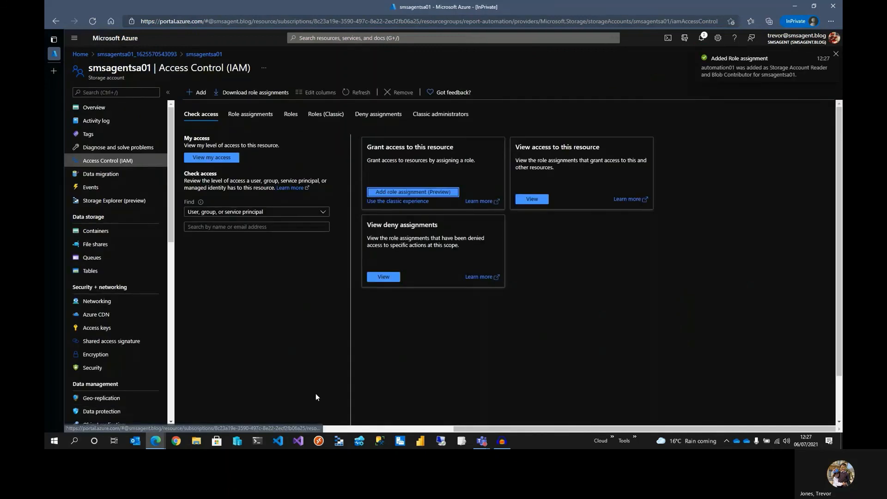